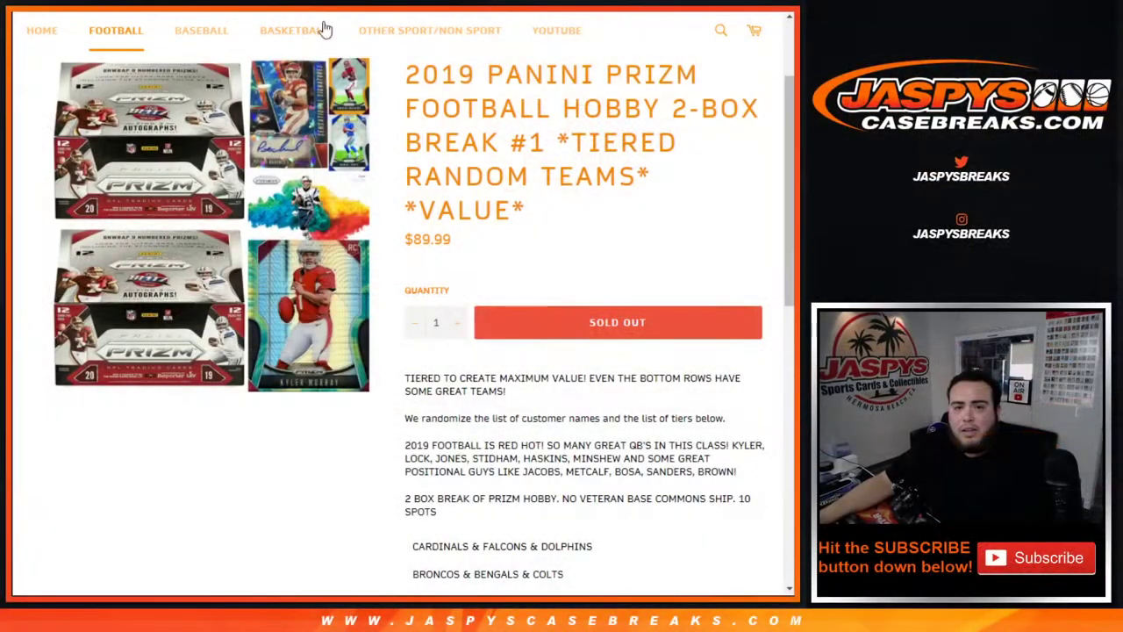
- Switch to the Psychic Science list randomizer and shuffle the list of customer names seven times
{"action": "key", "text": "ctrl+Tab"}
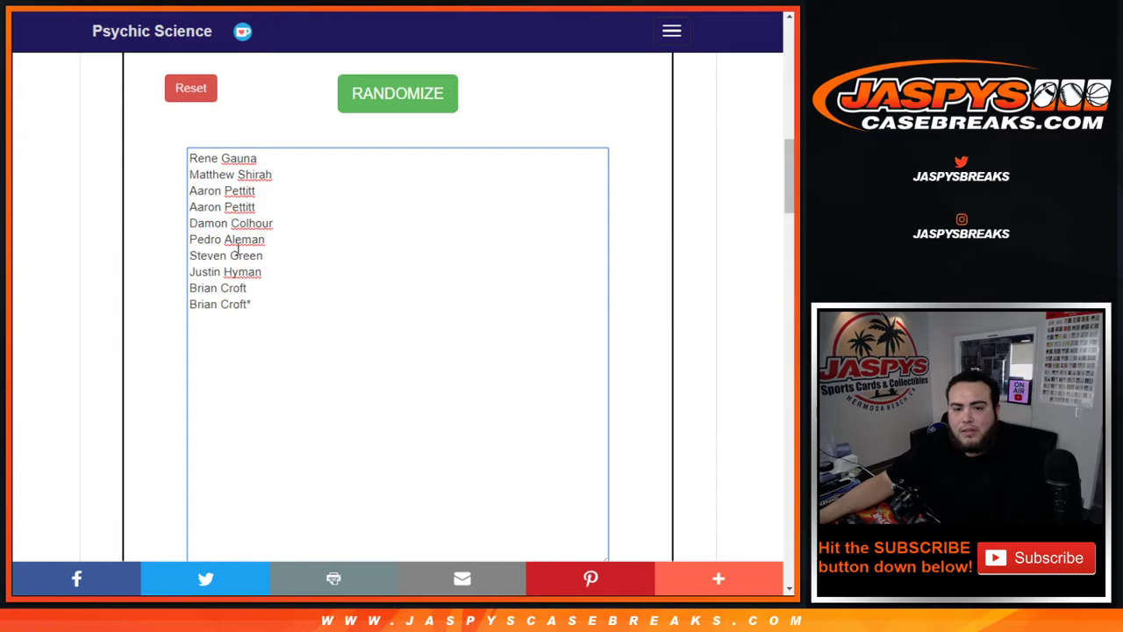
{"action": "left_click", "coordinate": [231, 305]}
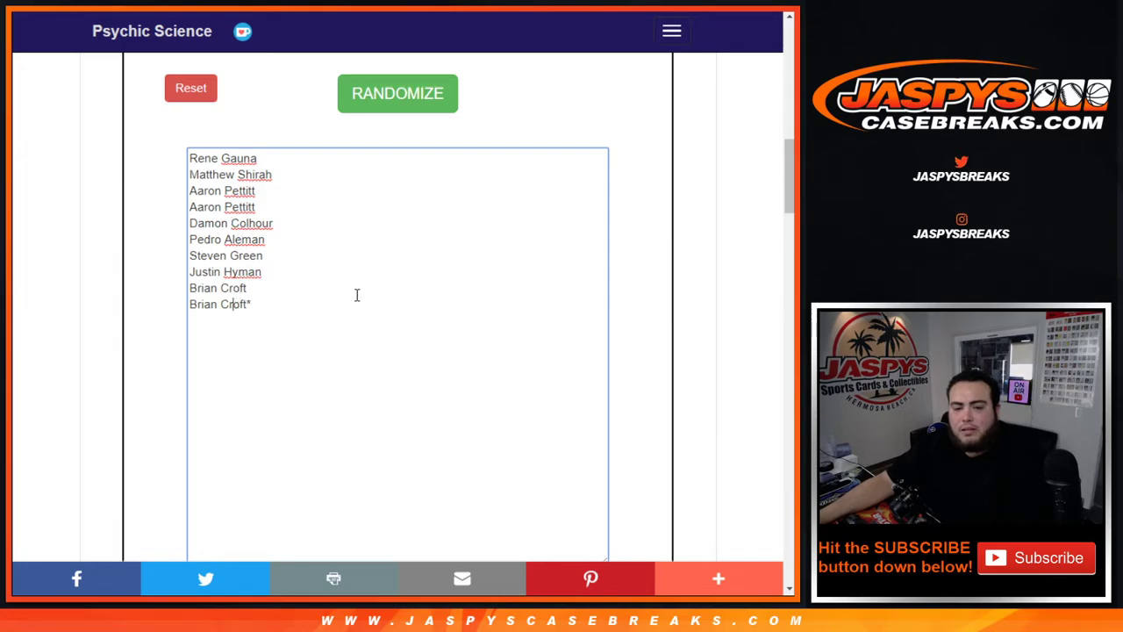
{"action": "left_click", "coordinate": [409, 102]}
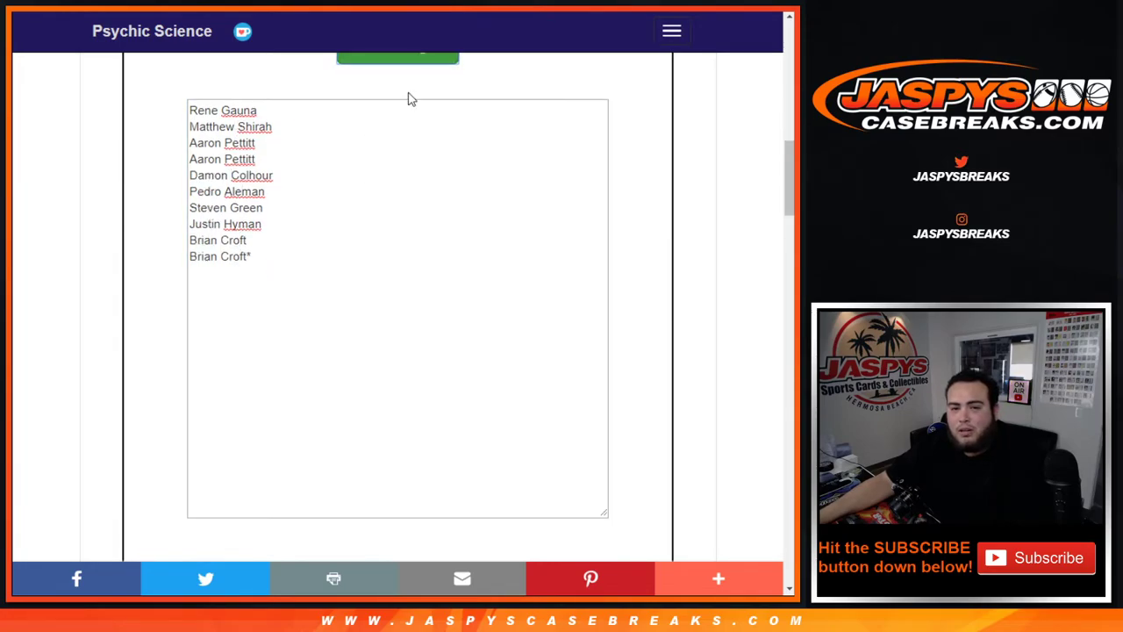
{"action": "left_click", "coordinate": [409, 100]}
{"action": "left_click", "coordinate": [409, 100]}
{"action": "left_click", "coordinate": [409, 100]}
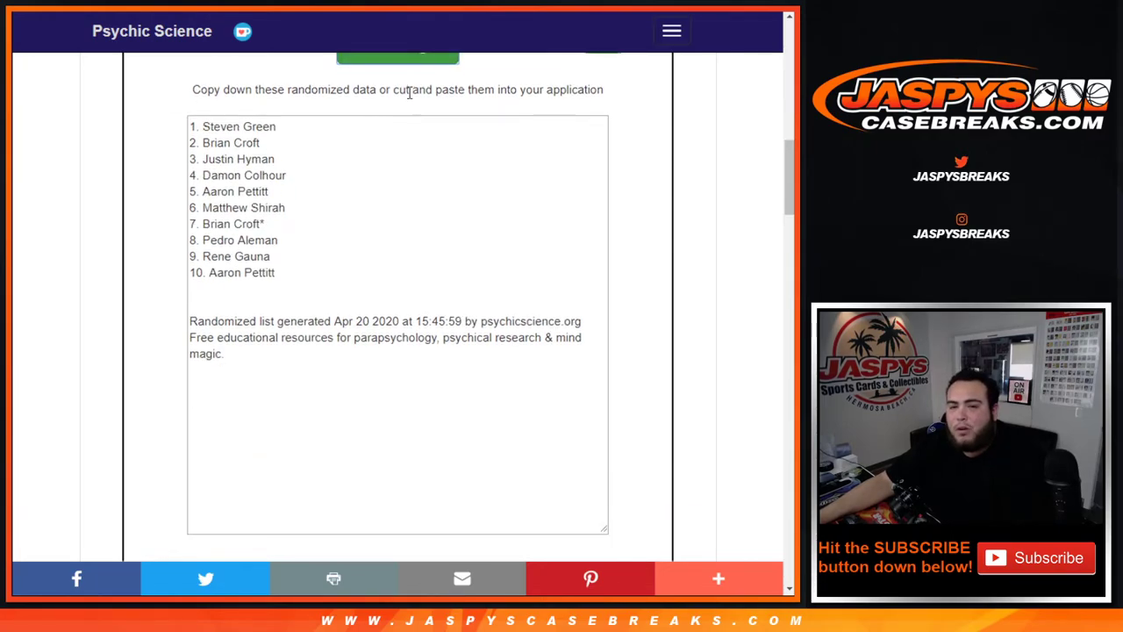
{"action": "left_click", "coordinate": [409, 100]}
{"action": "left_click", "coordinate": [409, 100]}
{"action": "left_click", "coordinate": [409, 100]}
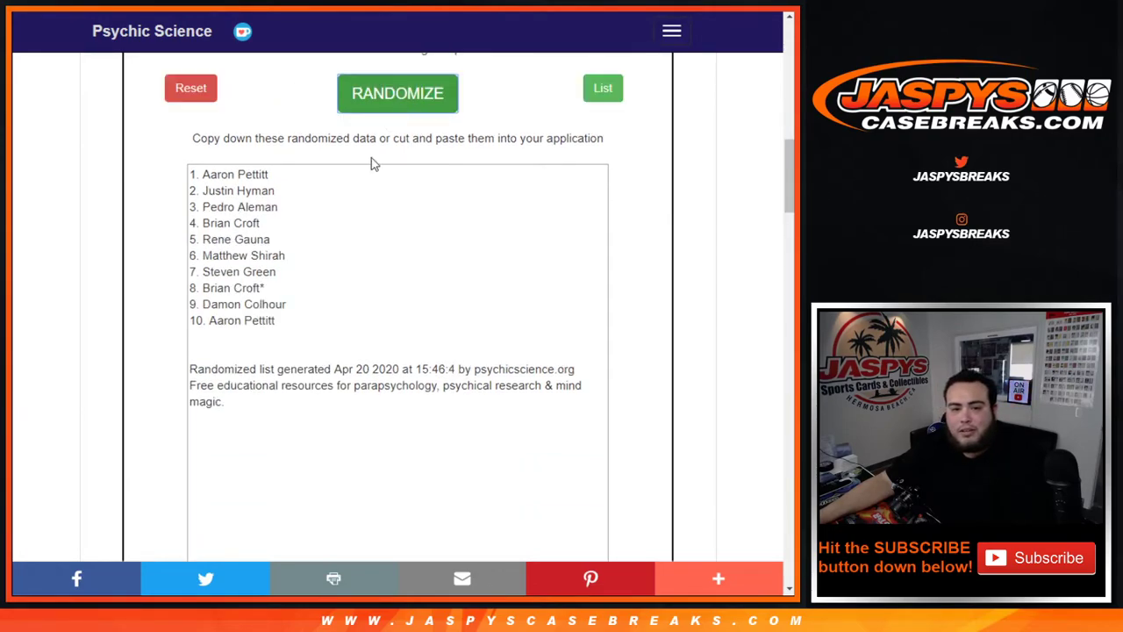
- Copy the ten randomized customer names into column A of the break's Google Sheets spreadsheet, starting at A1
{"action": "left_click_drag", "start_coordinate": [190, 174], "coordinate": [301, 321]}
{"action": "key", "text": "ctrl+c"}
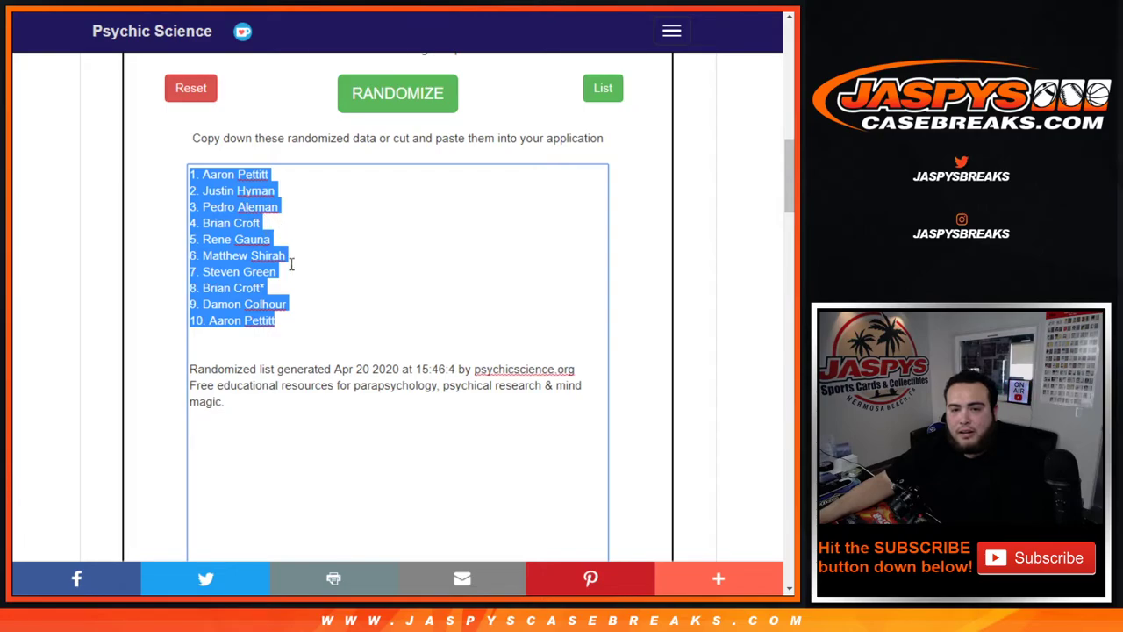
{"action": "key", "text": "alt+Tab"}
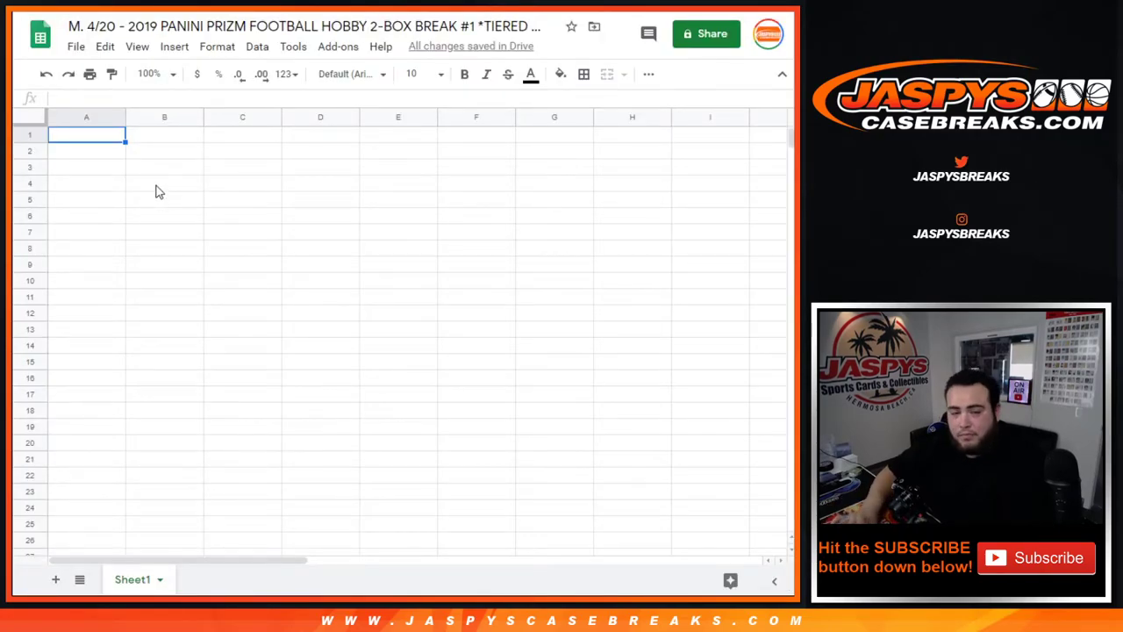
{"action": "key", "text": "ctrl+v"}
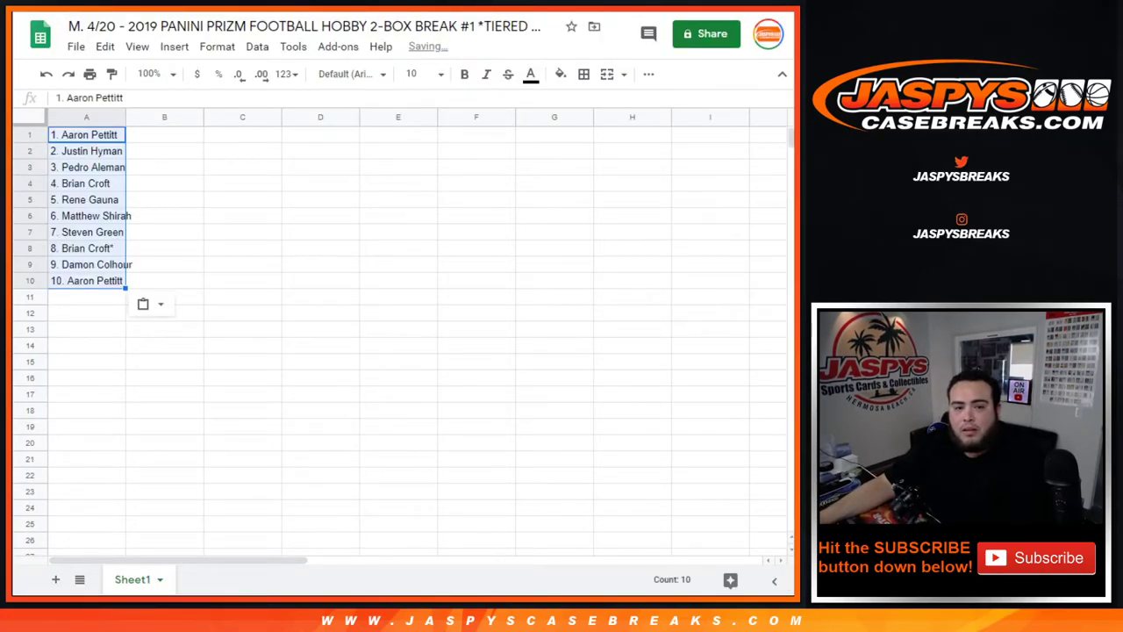
- Return to the randomizer holding the tiered football team groups and shuffle that list seven times
{"action": "key", "text": "alt+Tab"}
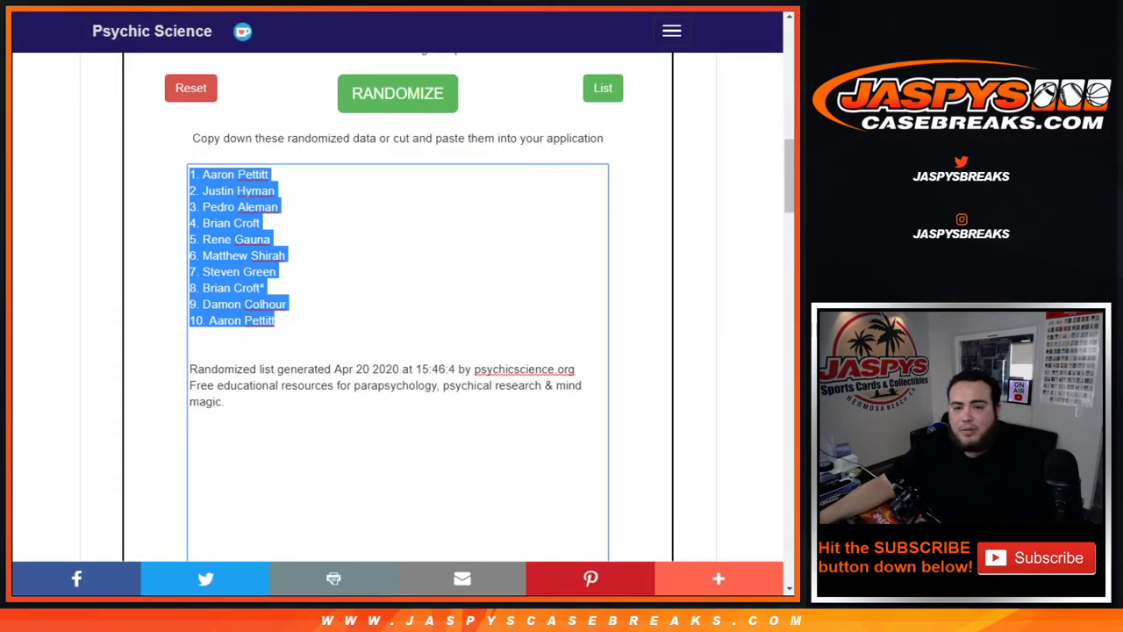
{"action": "key", "text": "alt+Left"}
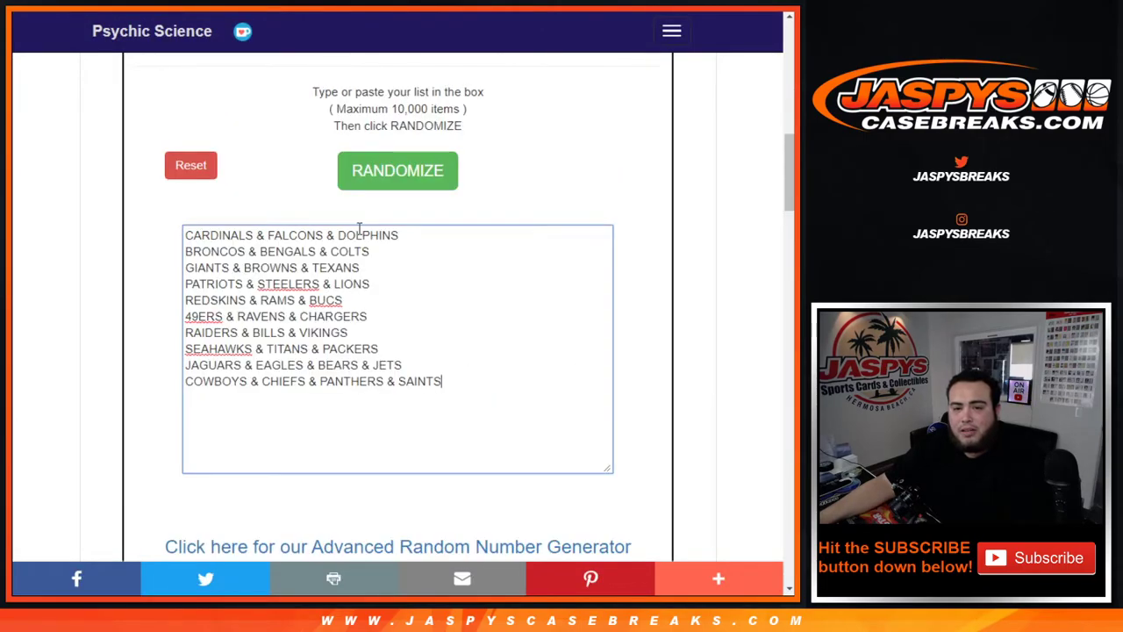
{"action": "left_click", "coordinate": [424, 171]}
{"action": "left_click", "coordinate": [424, 171]}
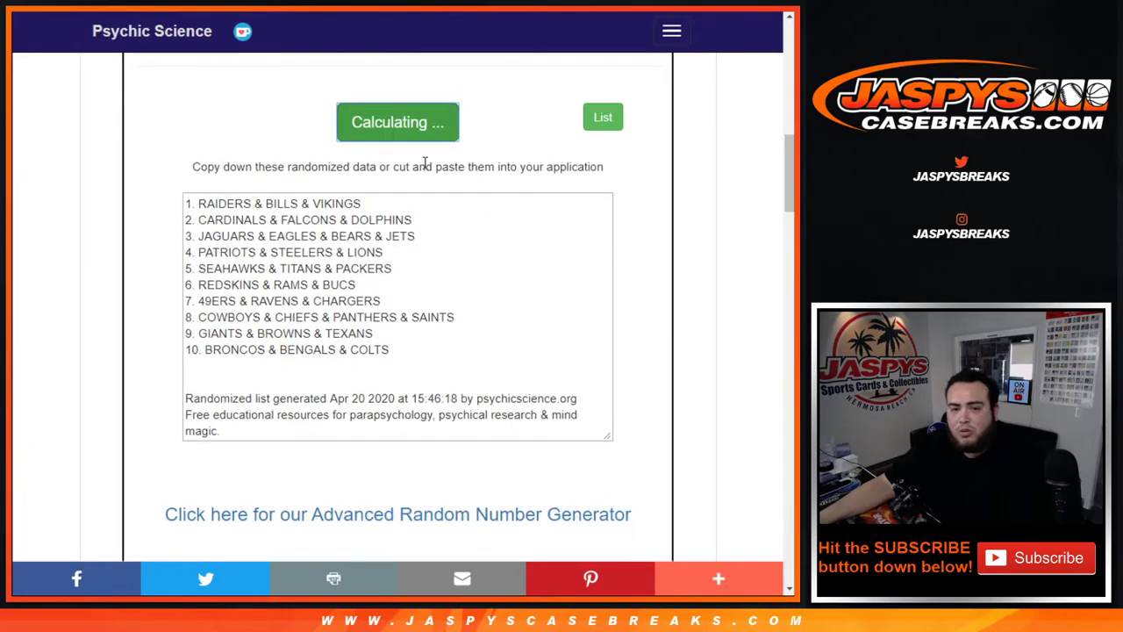
{"action": "left_click", "coordinate": [424, 171]}
{"action": "left_click", "coordinate": [424, 171]}
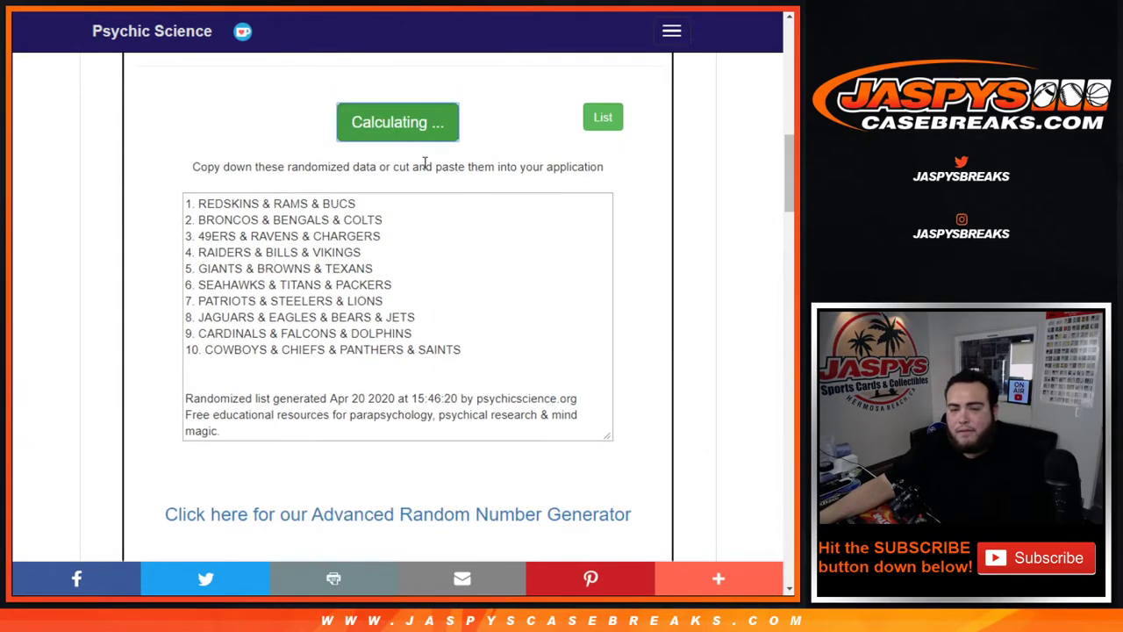
{"action": "left_click", "coordinate": [424, 171]}
{"action": "left_click", "coordinate": [424, 171]}
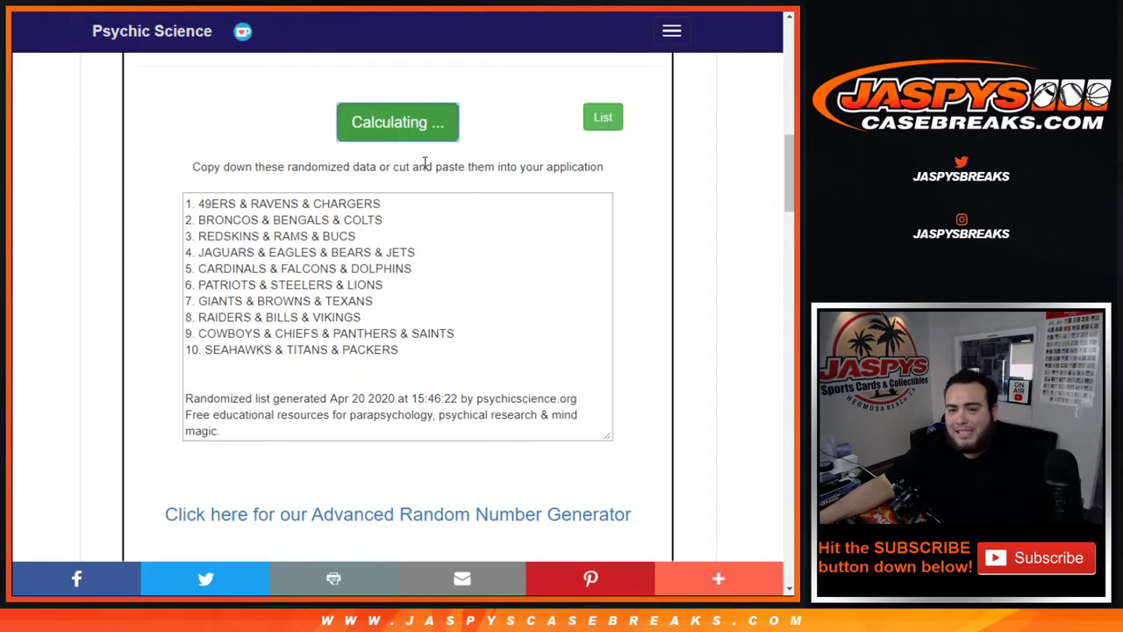
{"action": "left_click", "coordinate": [424, 171]}
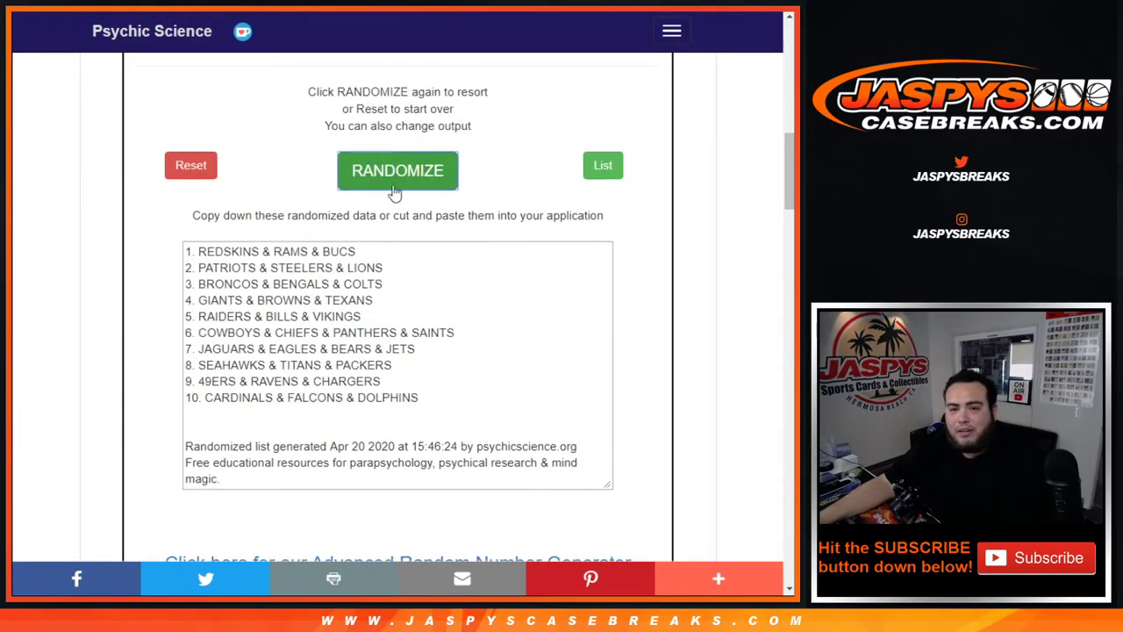
- Copy the ten randomized team groups into the spreadsheet beside the customer names, starting at B1
{"action": "left_click_drag", "start_coordinate": [187, 252], "coordinate": [452, 395]}
{"action": "key", "text": "ctrl+c"}
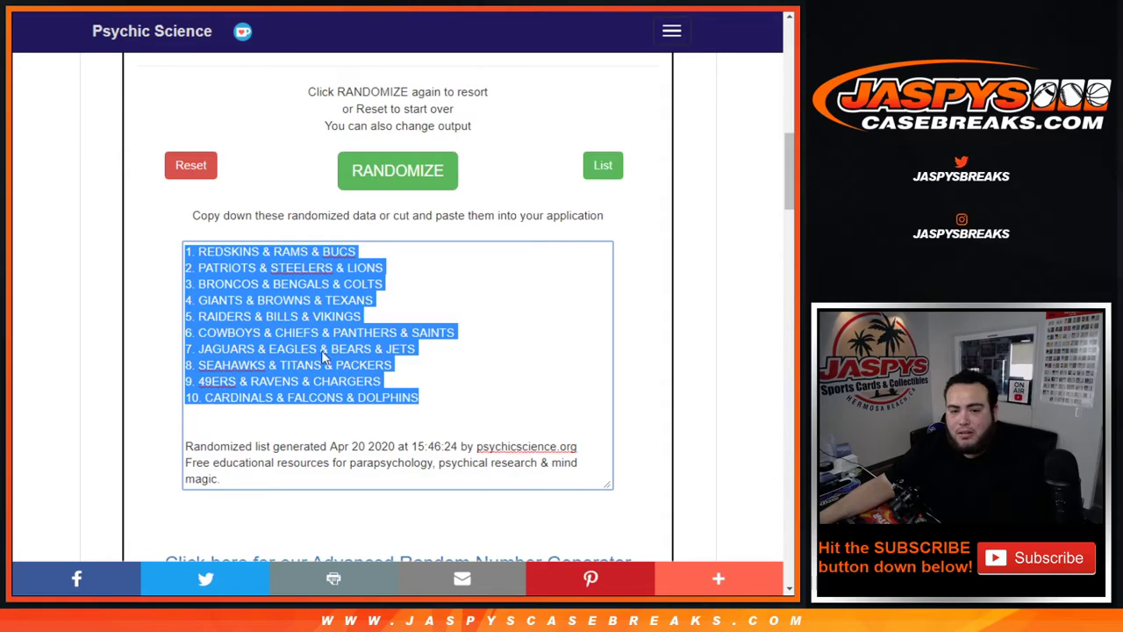
{"action": "key", "text": "alt+Tab"}
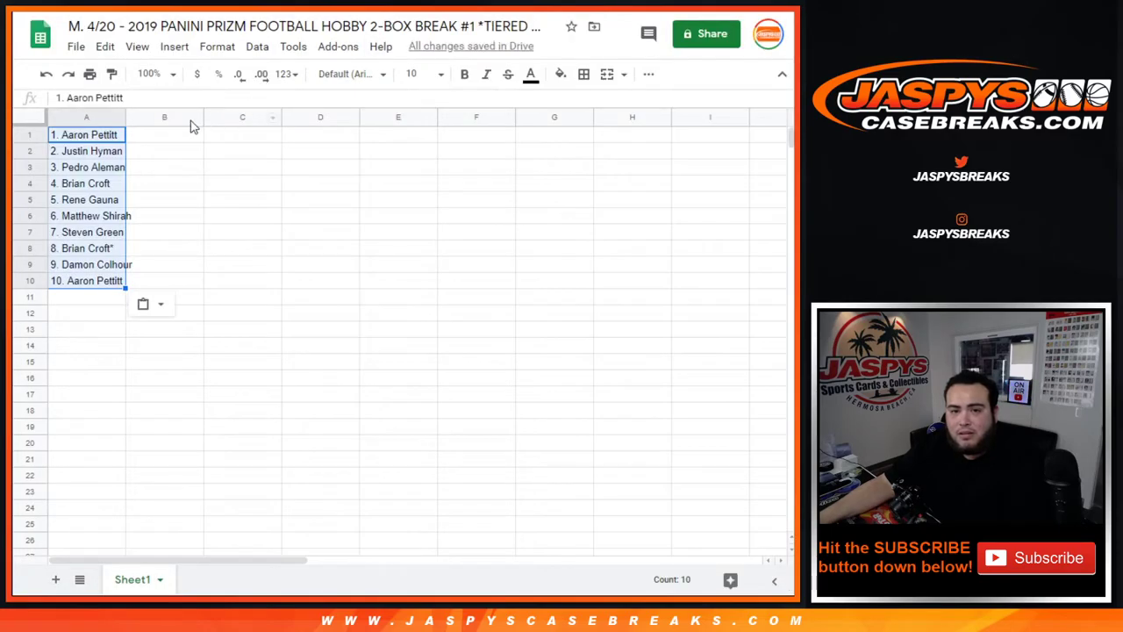
{"action": "left_click", "coordinate": [150, 137]}
{"action": "key", "text": "ctrl+v"}
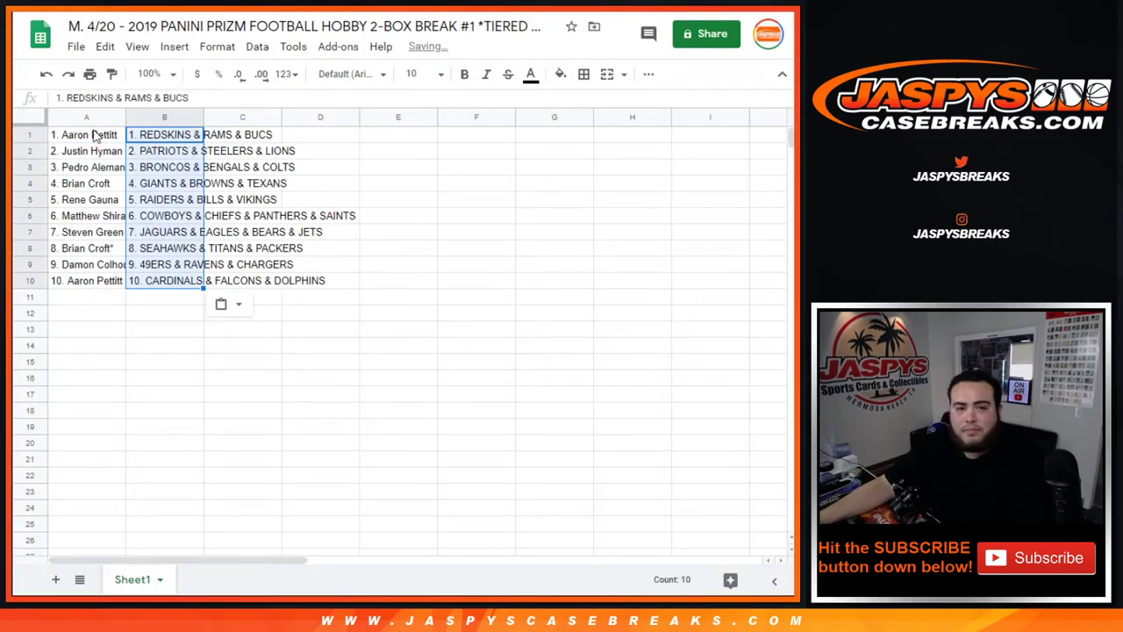
- Set the whole sheet's font size to 18 and fit the column widths to their contents
{"action": "left_click", "coordinate": [33, 118]}
{"action": "left_click", "coordinate": [430, 74]}
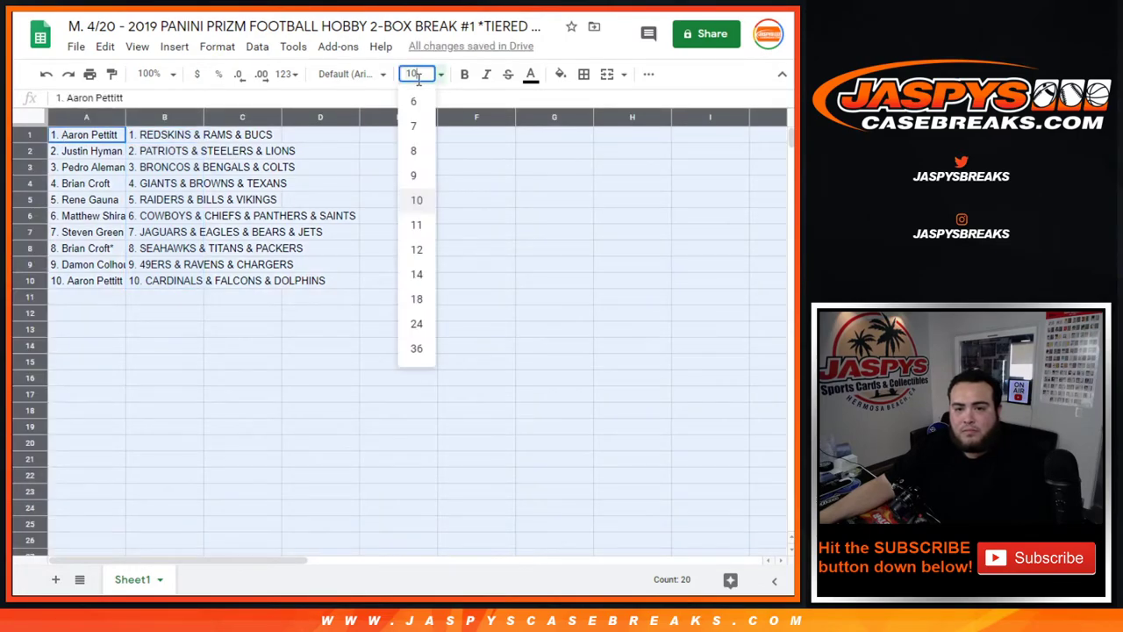
{"action": "left_click", "coordinate": [417, 299]}
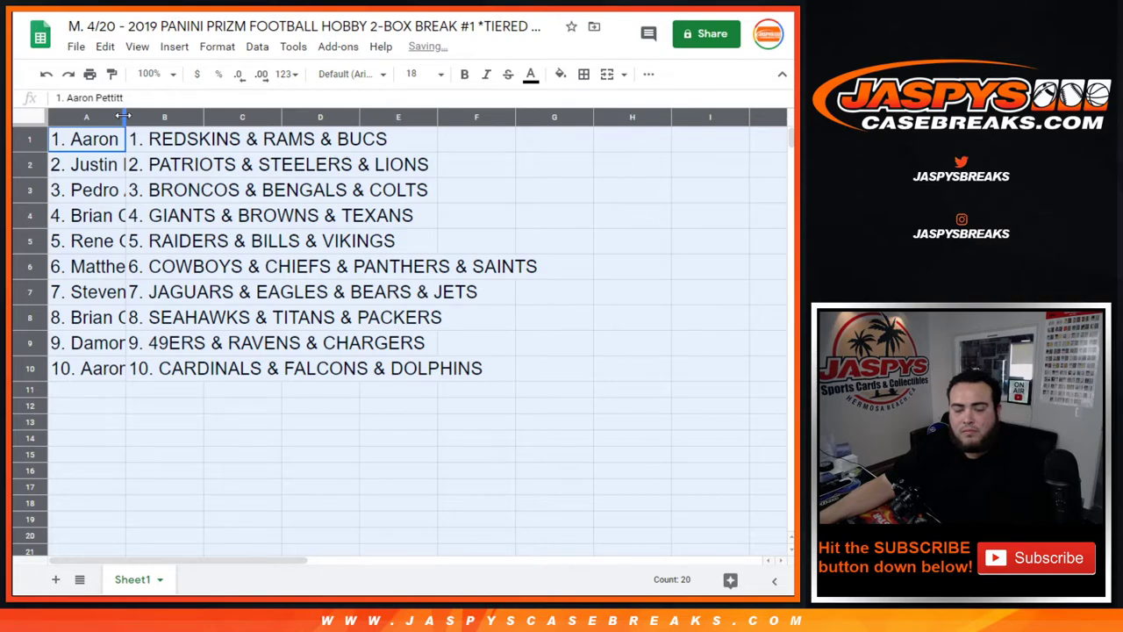
{"action": "double_click", "coordinate": [126, 118]}
- Review each customer's assigned team group row by row, from row 1 through row 10
{"action": "left_click", "coordinate": [31, 146]}
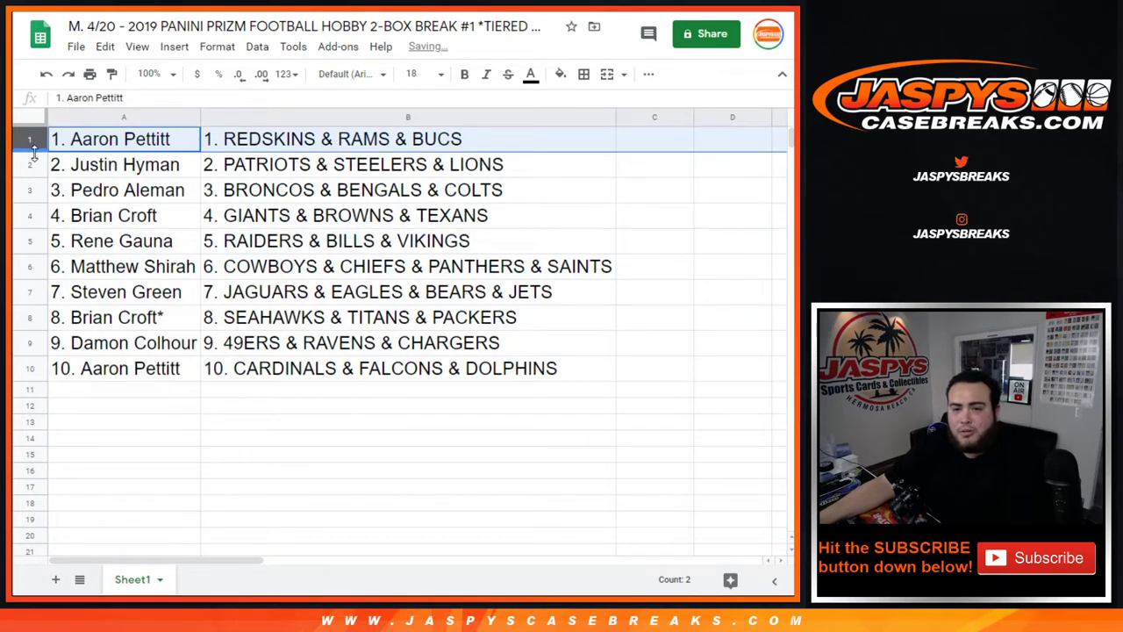
{"action": "left_click", "coordinate": [29, 163]}
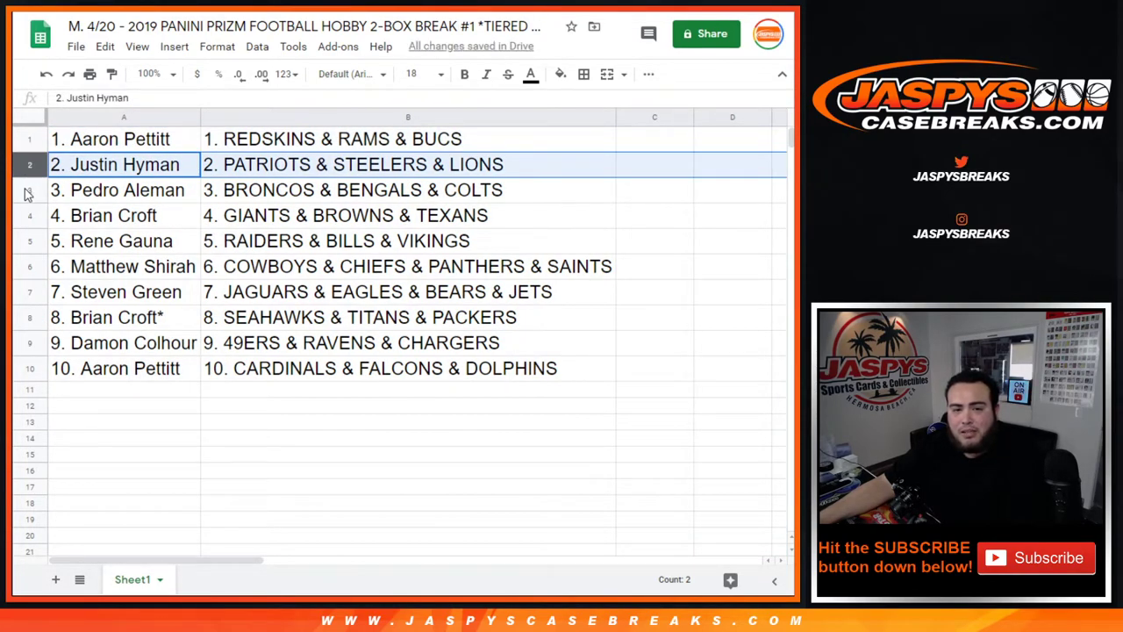
{"action": "left_click", "coordinate": [26, 189]}
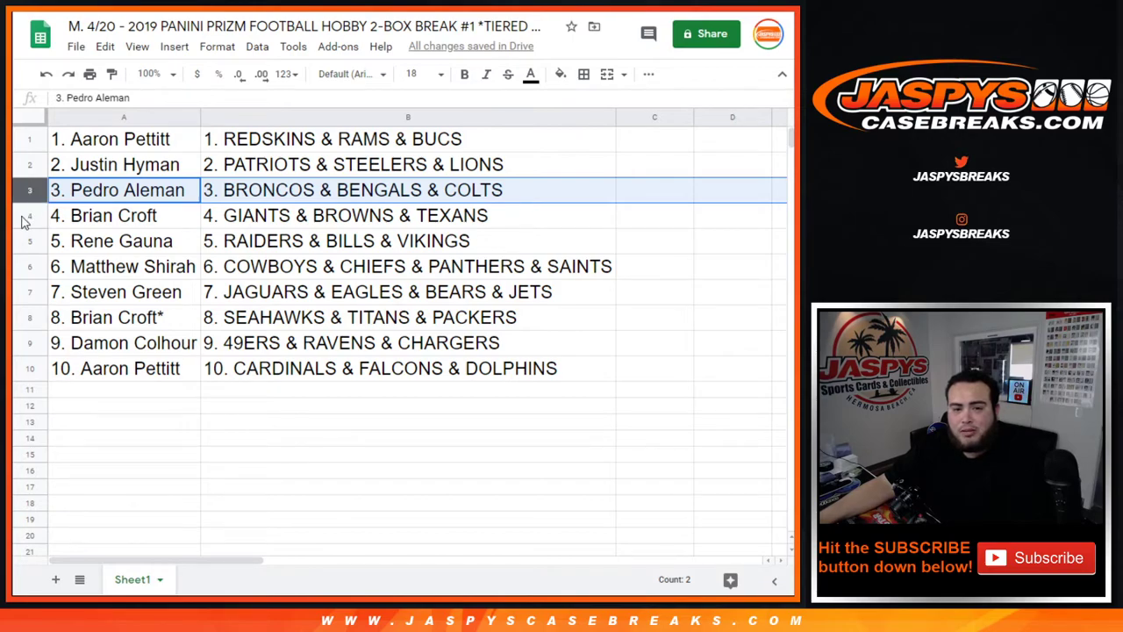
{"action": "left_click", "coordinate": [28, 215]}
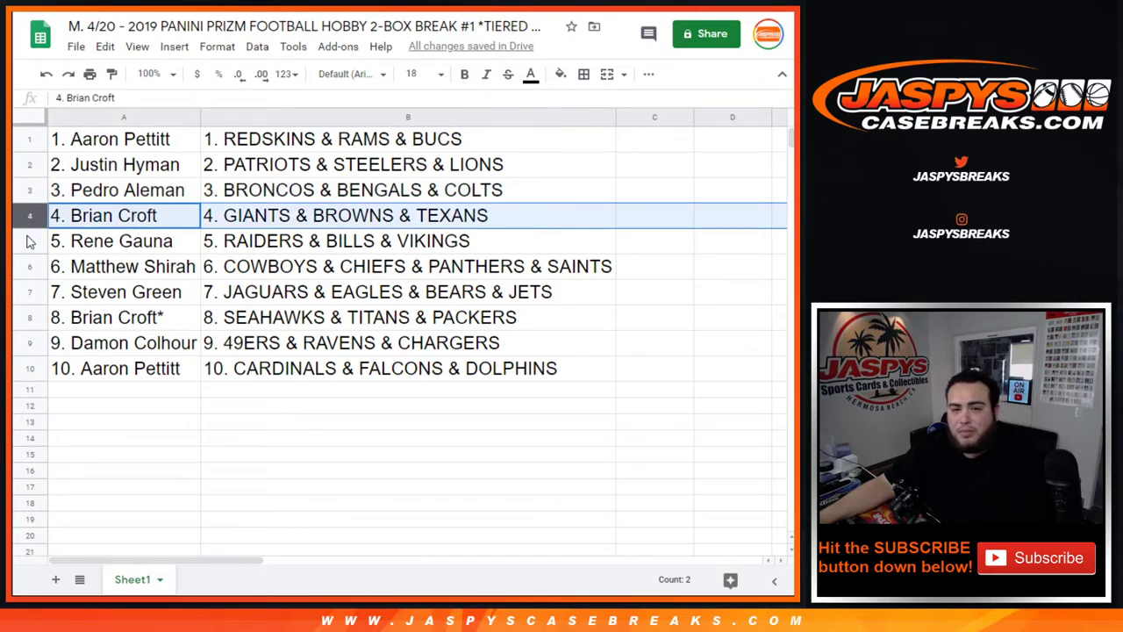
{"action": "left_click", "coordinate": [29, 242]}
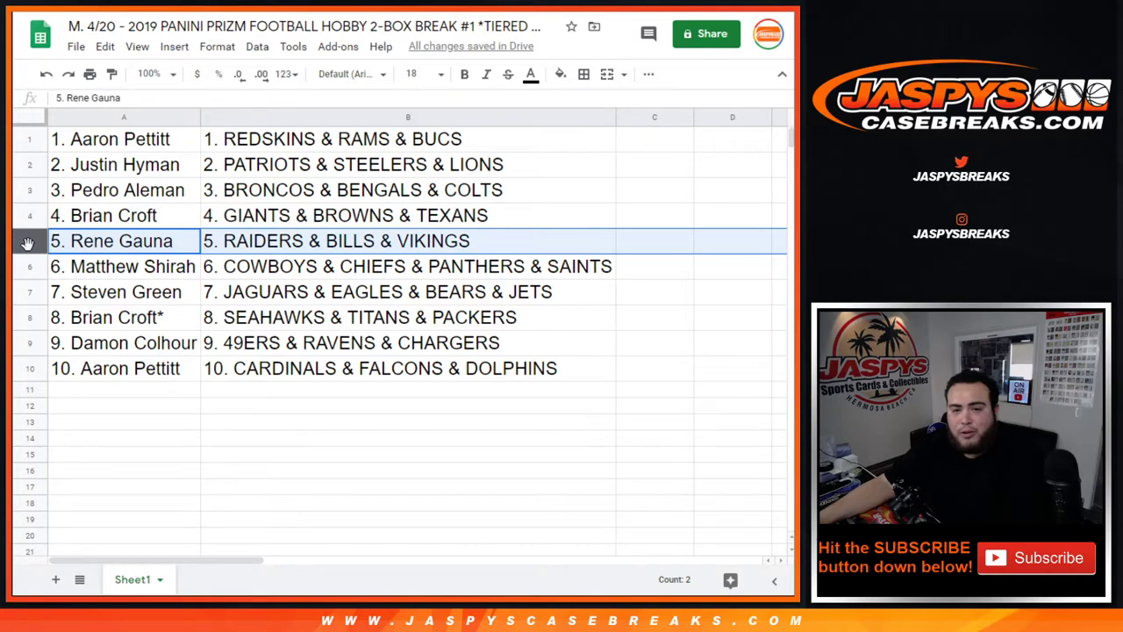
{"action": "left_click", "coordinate": [24, 267]}
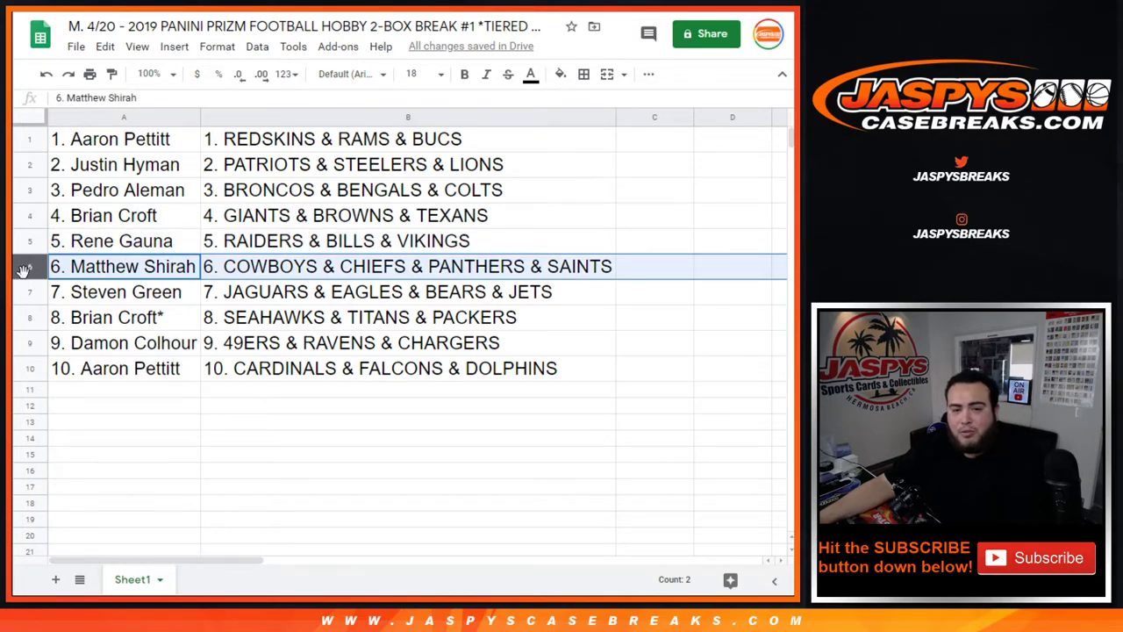
{"action": "left_click", "coordinate": [28, 292]}
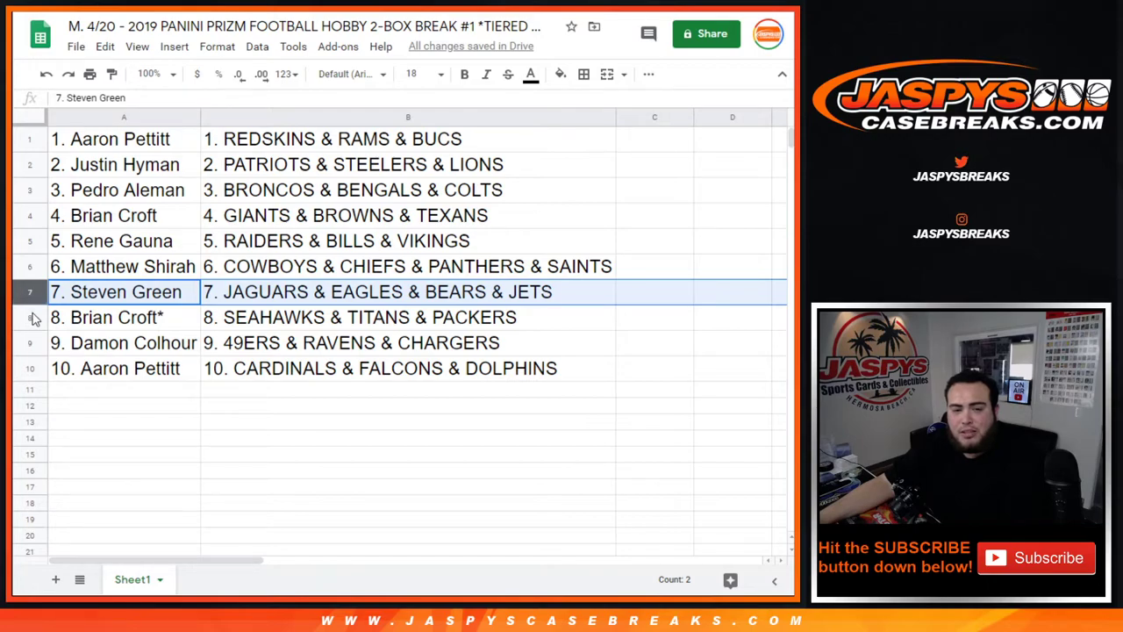
{"action": "left_click", "coordinate": [29, 316]}
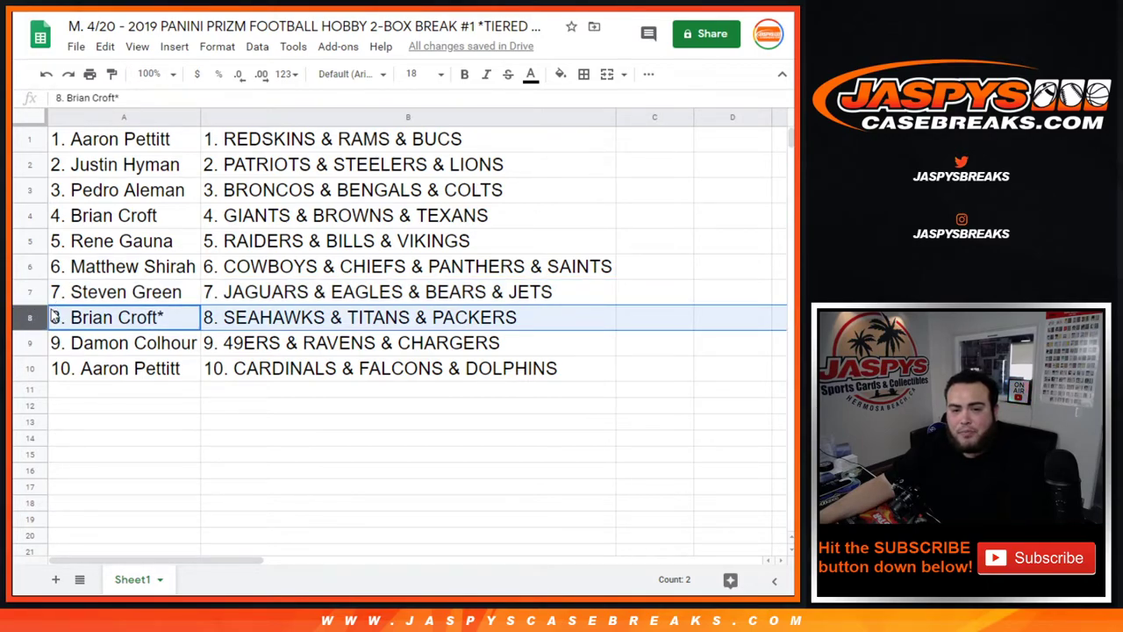
{"action": "left_click", "coordinate": [27, 347]}
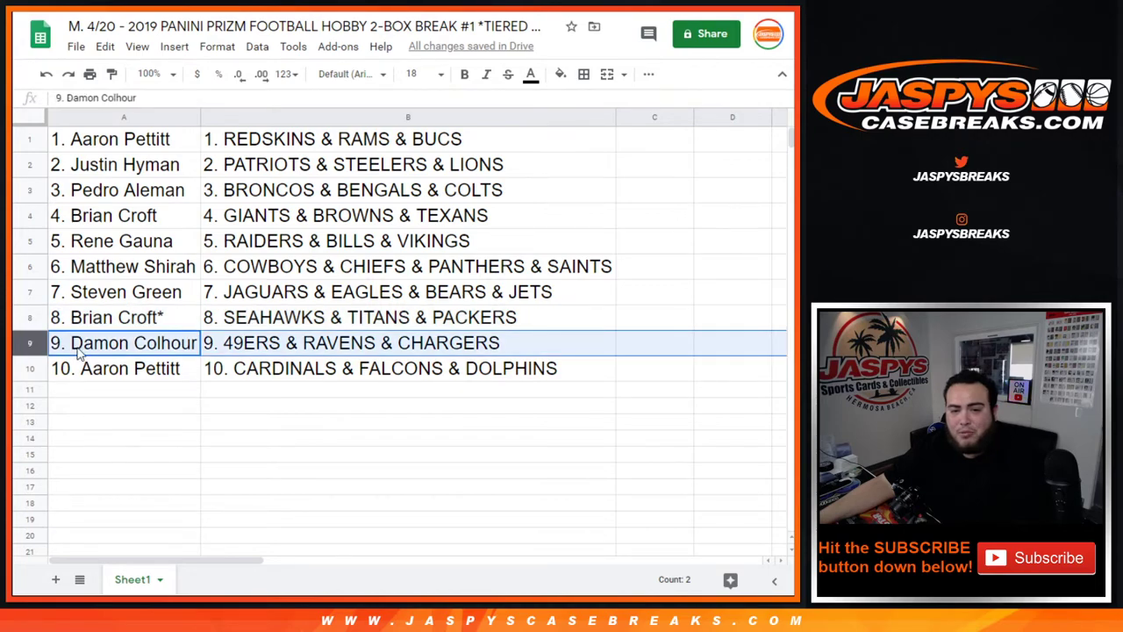
{"action": "left_click", "coordinate": [29, 371]}
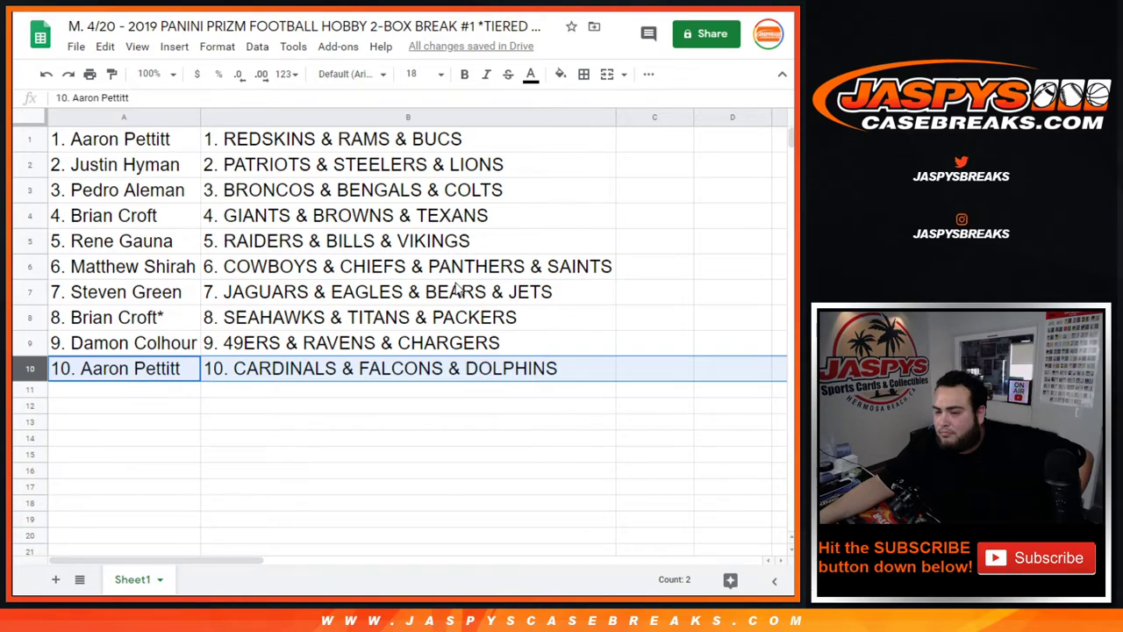
- Apply all borders to the names and team groups in A1:B10
{"action": "left_click", "coordinate": [607, 120]}
{"action": "left_click", "coordinate": [397, 393]}
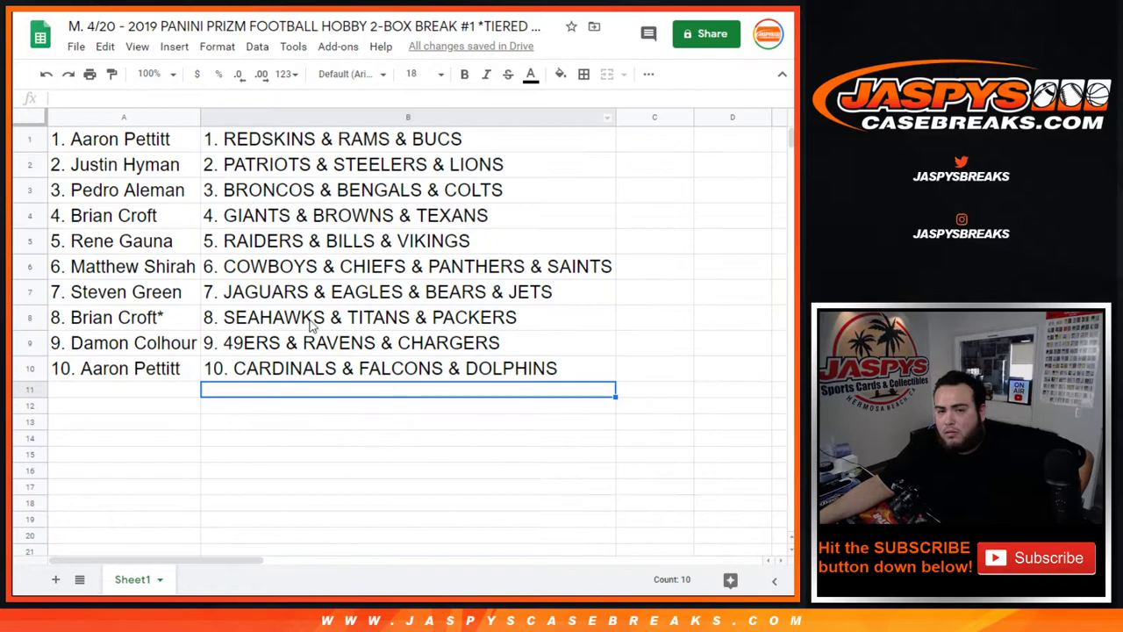
{"action": "left_click_drag", "start_coordinate": [136, 140], "coordinate": [412, 371]}
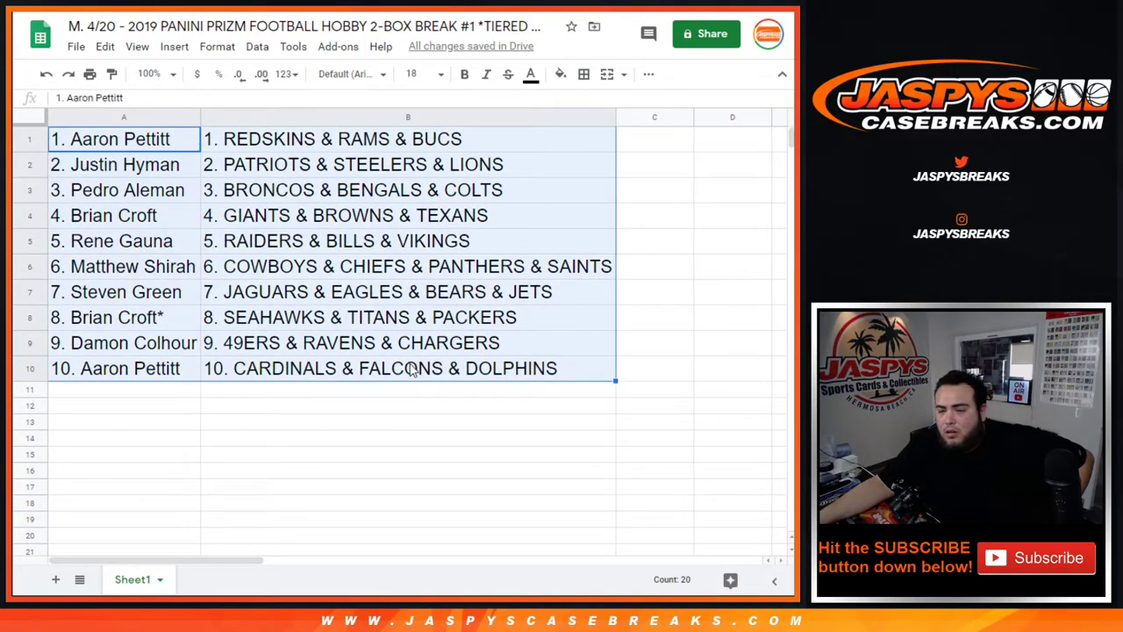
{"action": "left_click", "coordinate": [586, 76]}
{"action": "left_click", "coordinate": [586, 104]}
- Center the text horizontally in the bordered range A1:B10
{"action": "left_click", "coordinate": [649, 74]}
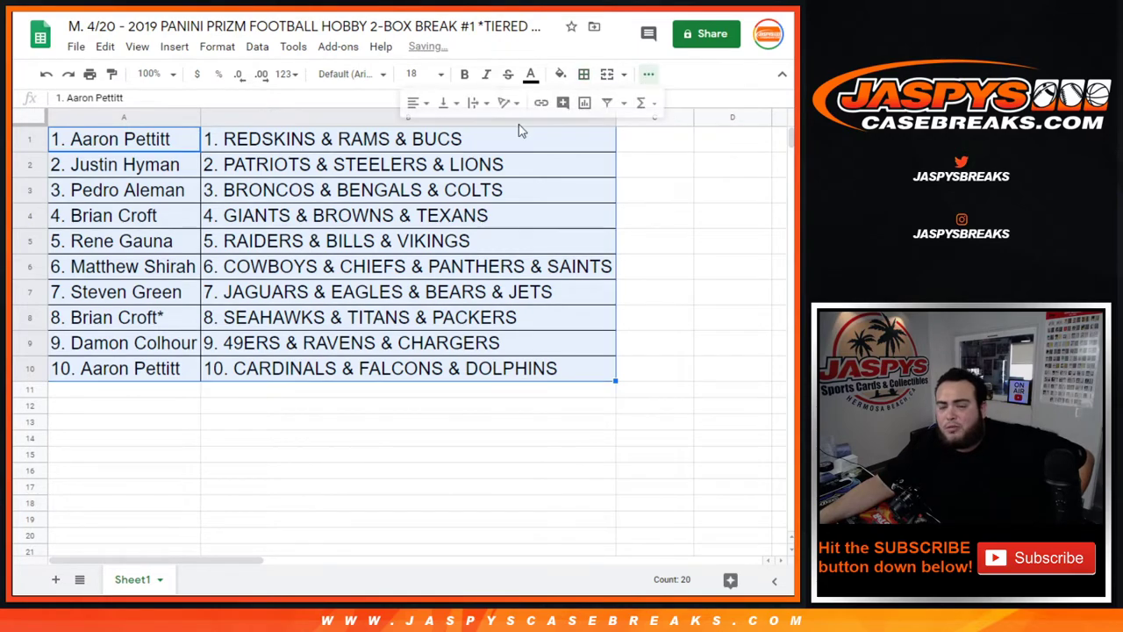
{"action": "left_click", "coordinate": [414, 103]}
{"action": "left_click", "coordinate": [429, 125]}
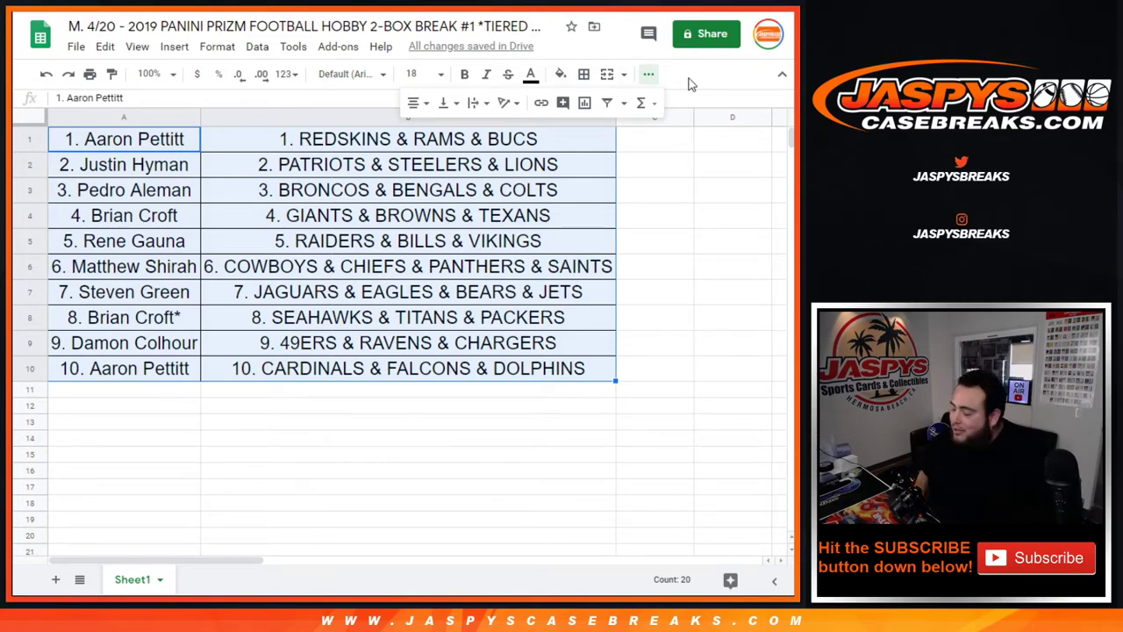
{"action": "left_click", "coordinate": [583, 73]}
{"action": "left_click", "coordinate": [590, 103]}
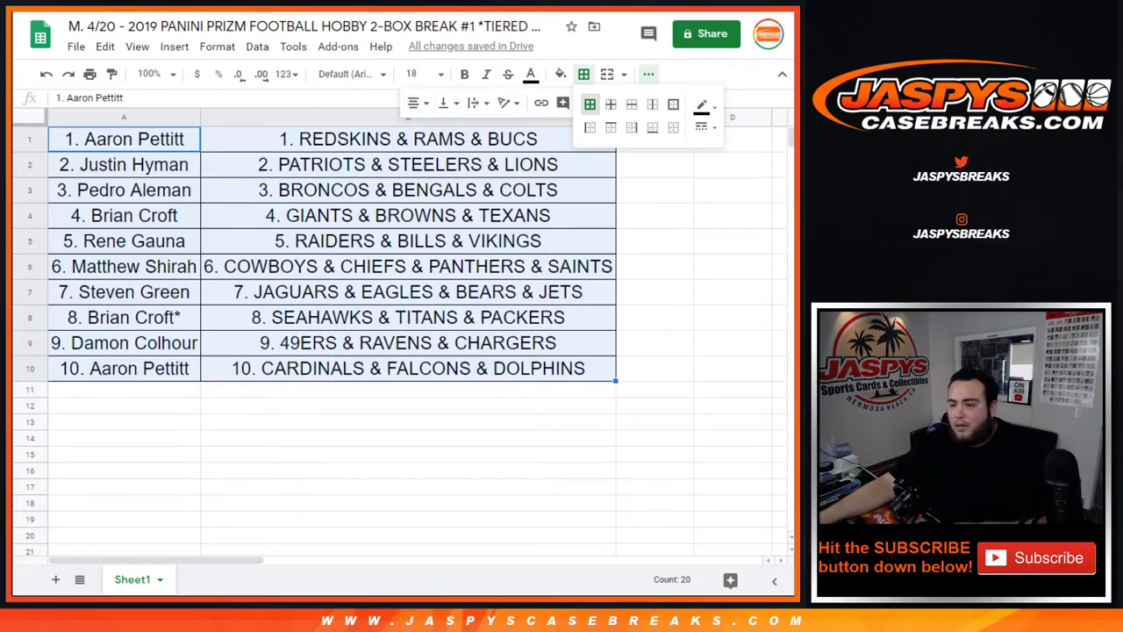
{"action": "key", "text": "Escape"}
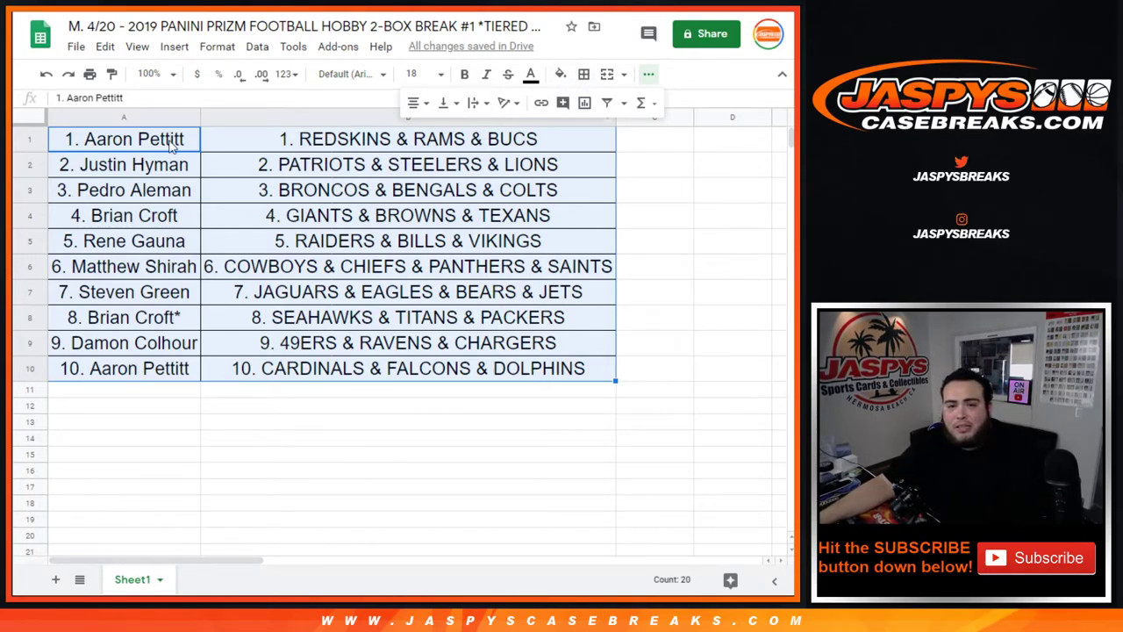
- Print the current sheet in landscape on Letter paper with the workbook title in the header
{"action": "left_click", "coordinate": [88, 75]}
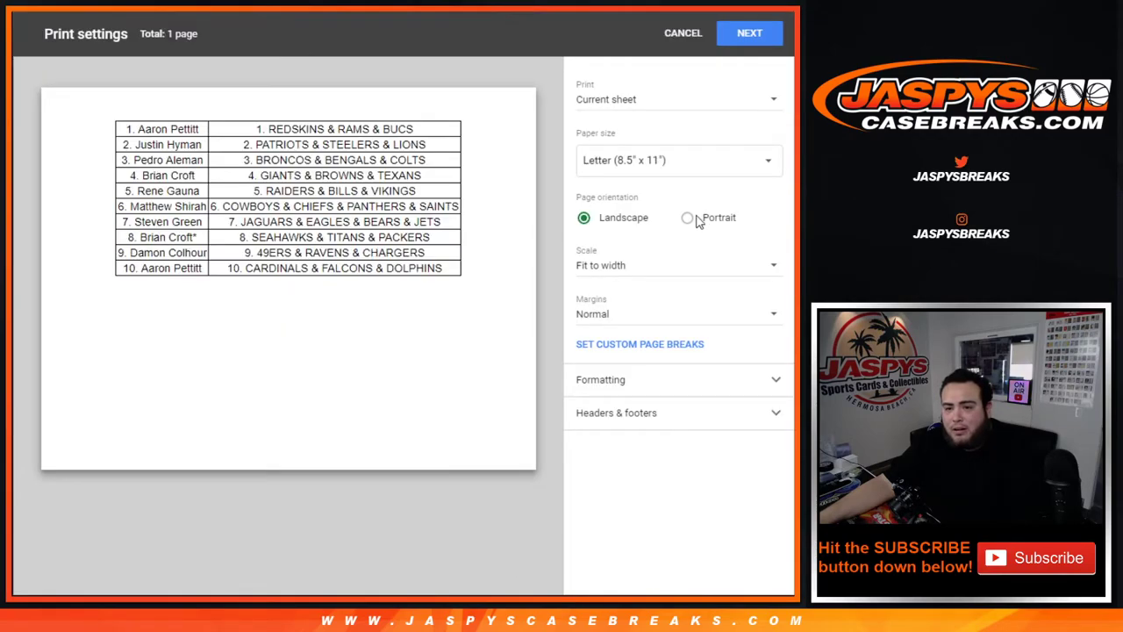
{"action": "left_click", "coordinate": [612, 427]}
{"action": "left_click", "coordinate": [601, 470]}
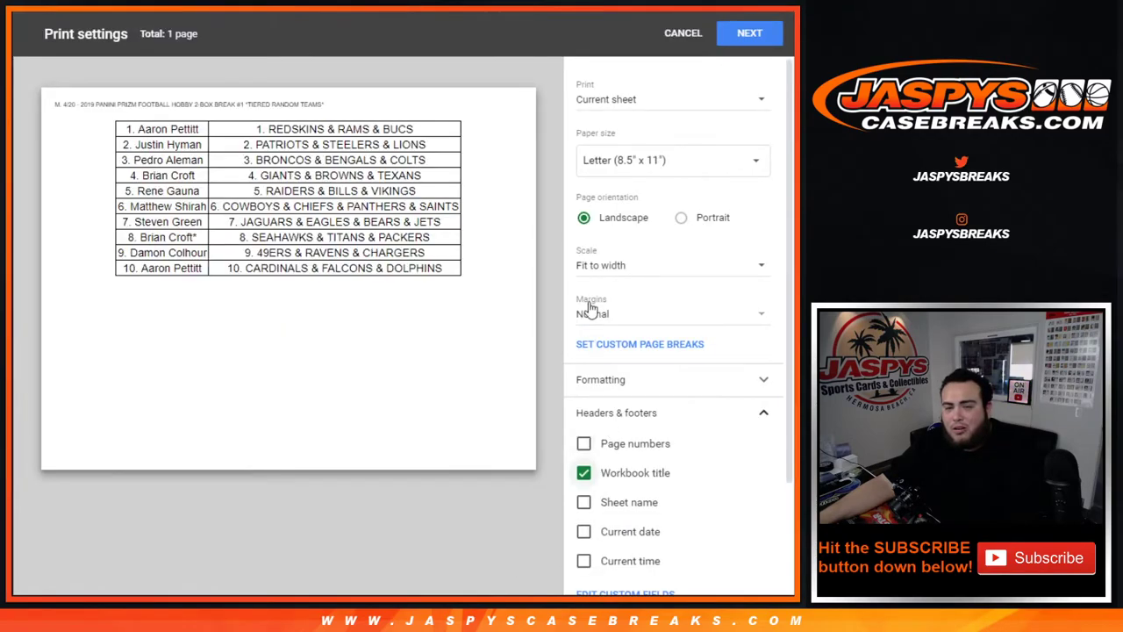
{"action": "left_click", "coordinate": [744, 35]}
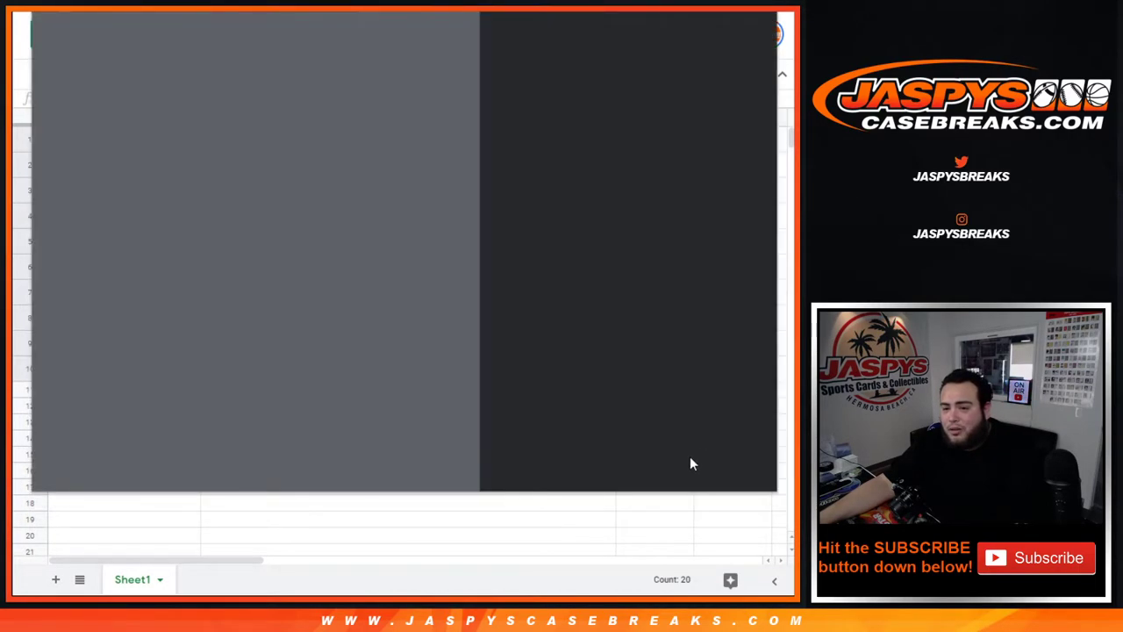
{"action": "left_click", "coordinate": [677, 469]}
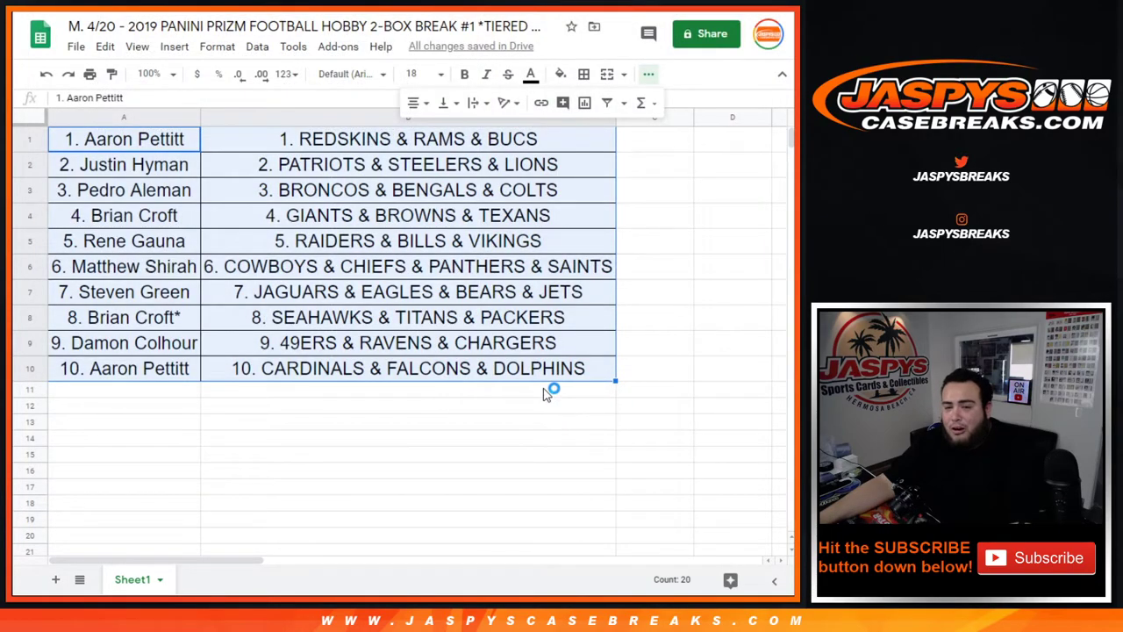